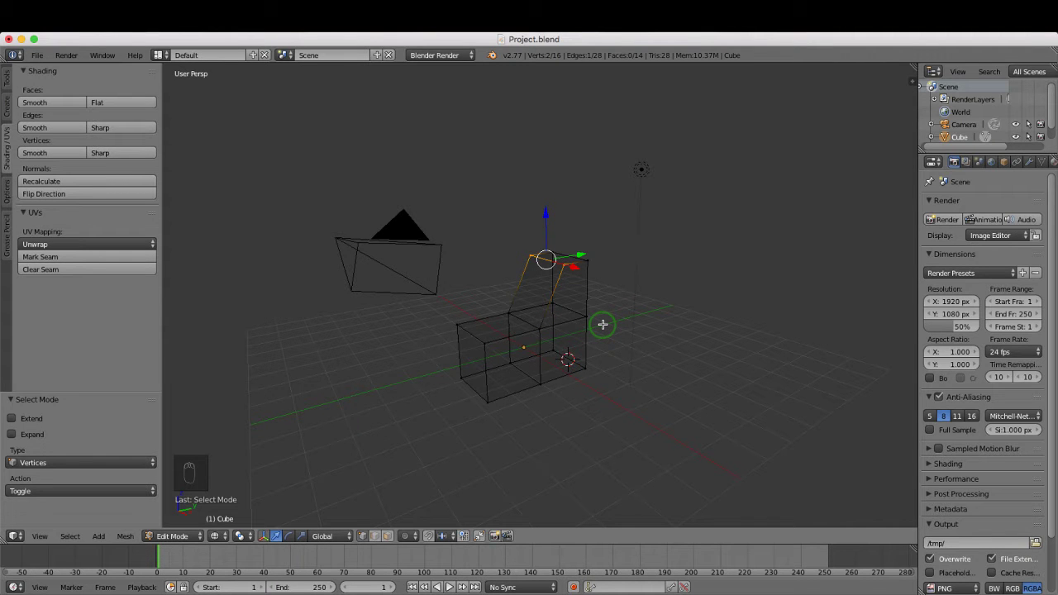
- Deselect all mesh elements and switch to Edge select mode near the inner bottom edge
{"action": "key", "text": "a"}
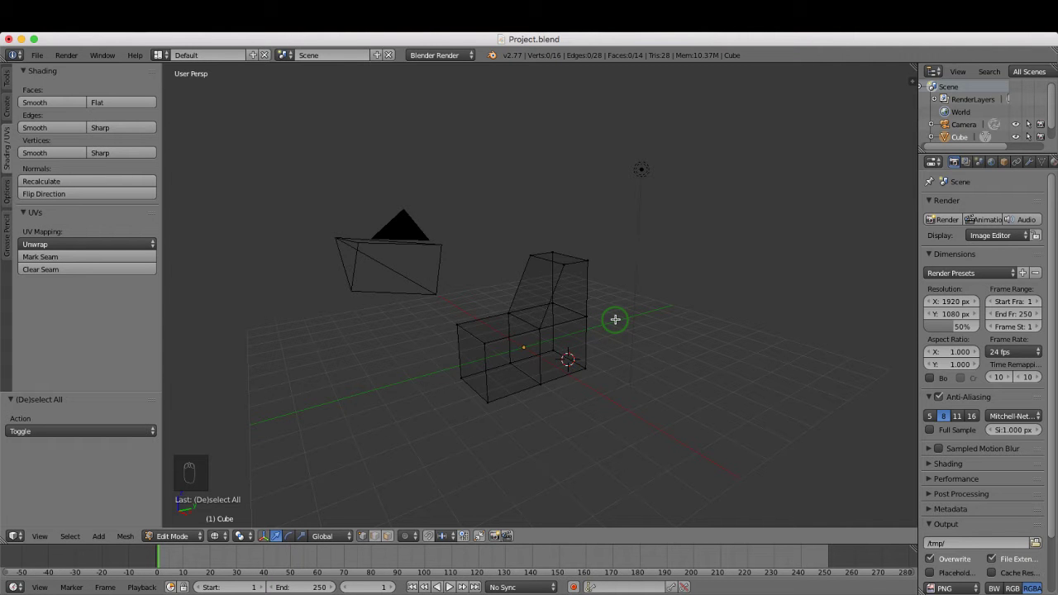
{"action": "key", "text": "ctrl+Tab"}
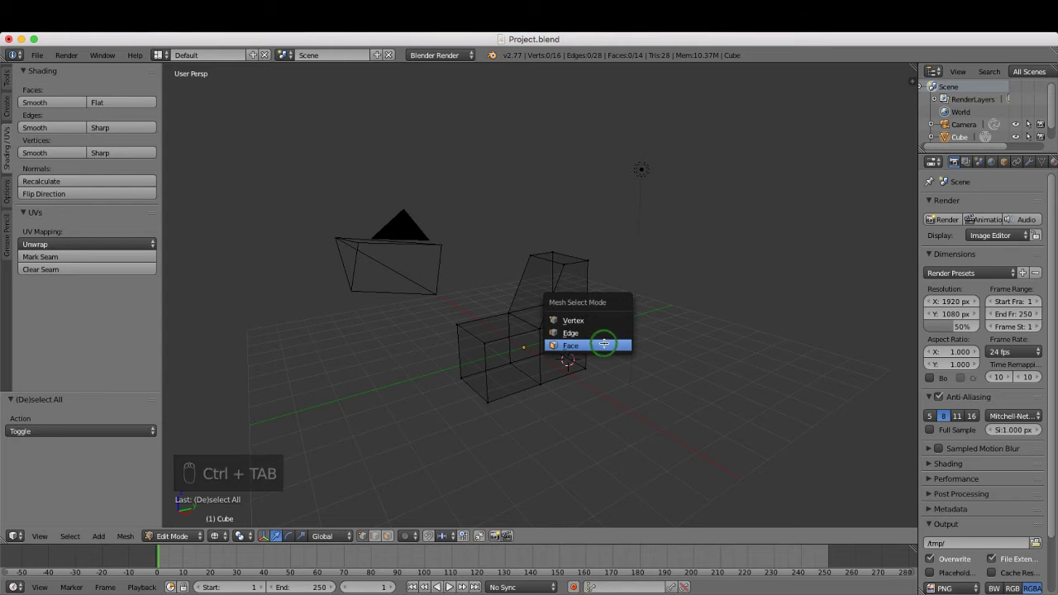
{"action": "left_click", "coordinate": [588, 333]}
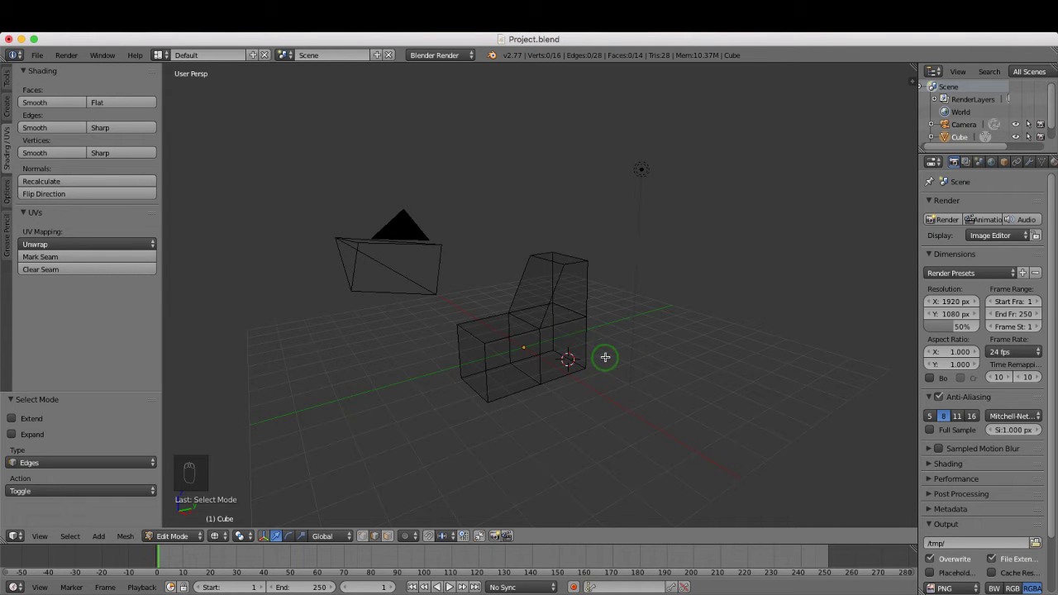
{"action": "left_click", "coordinate": [685, 362]}
- Select the bottom inner edge and snap the 3D cursor to it
{"action": "right_click", "coordinate": [568, 358]}
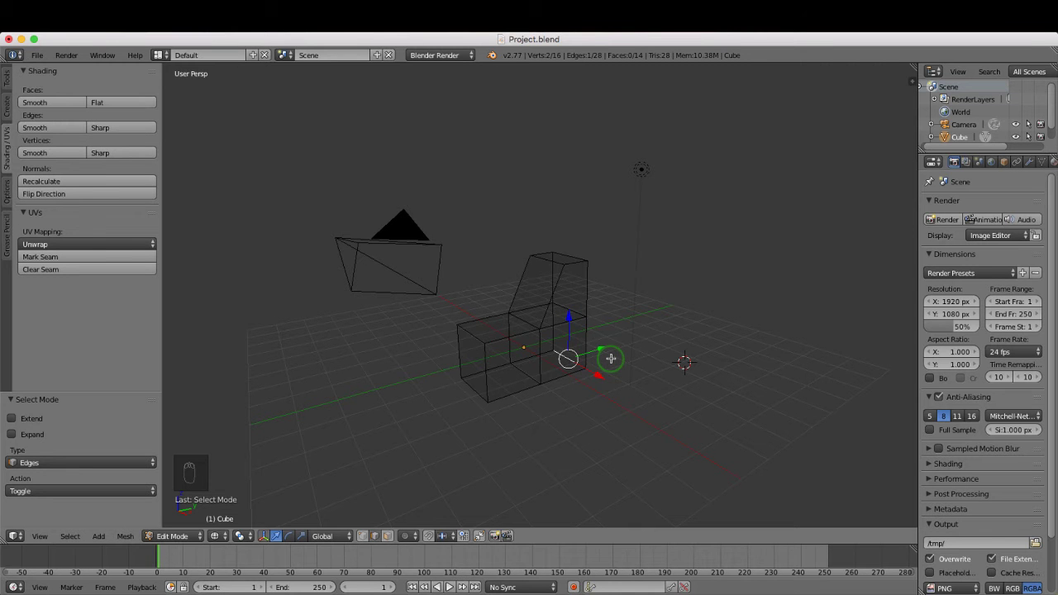
{"action": "key", "text": "shift+s"}
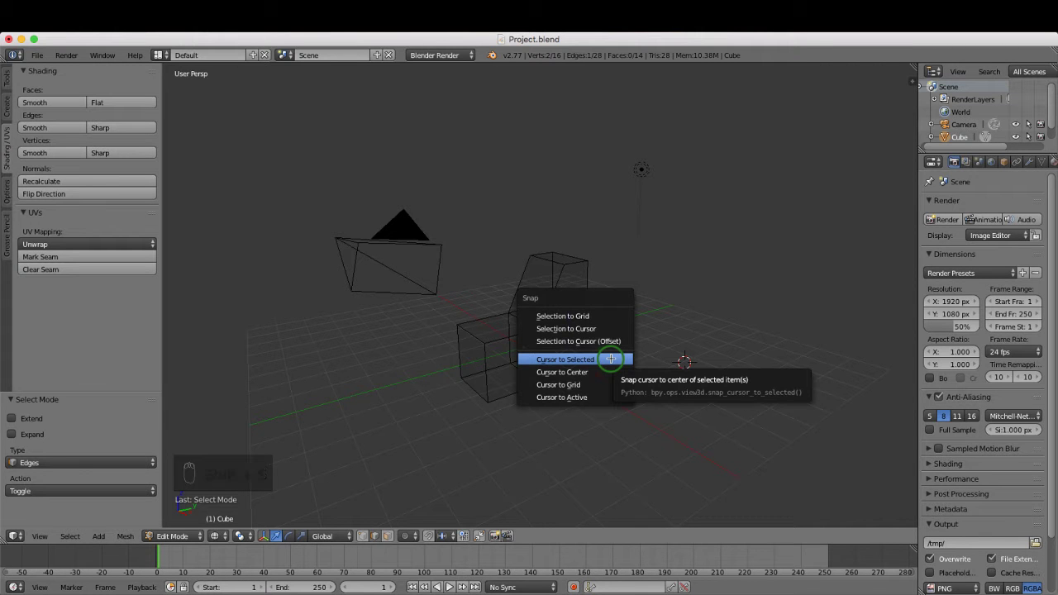
{"action": "left_click", "coordinate": [612, 359]}
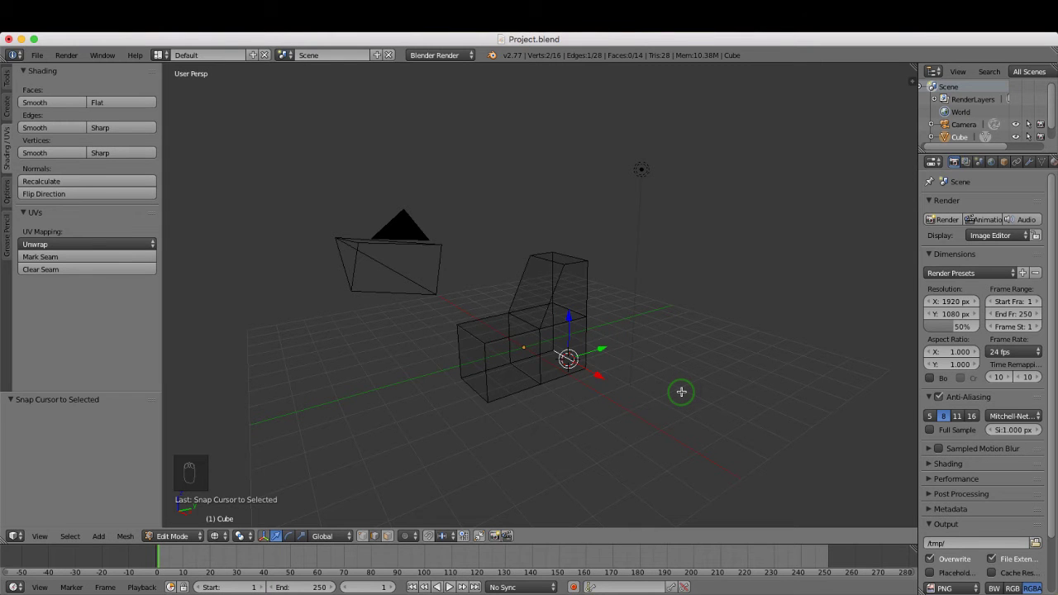
- Set the pivot point to 3D Cursor and zoom in
{"action": "key", "text": "period"}
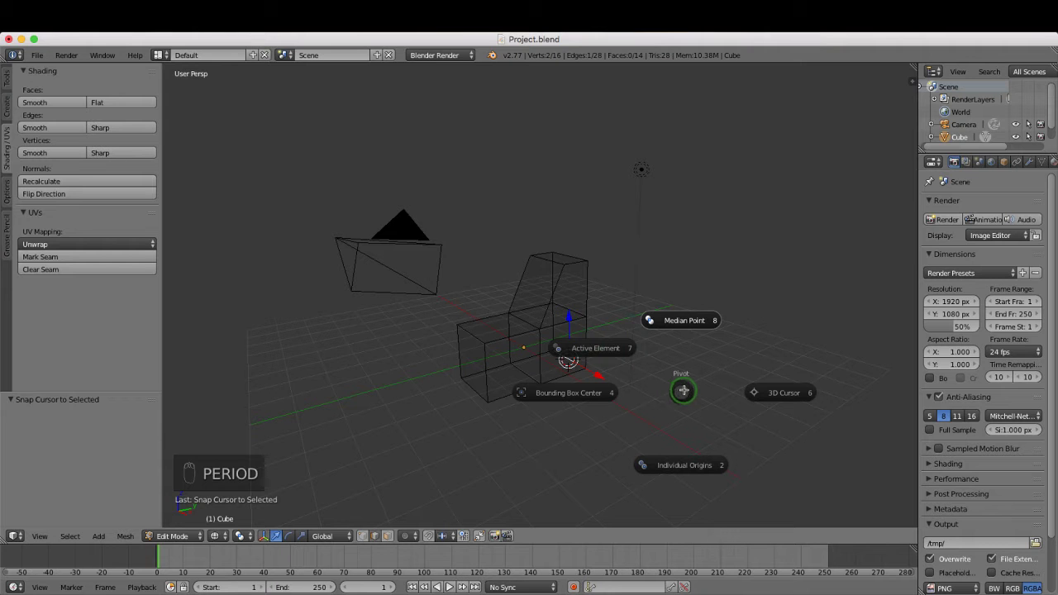
{"action": "left_click", "coordinate": [785, 394]}
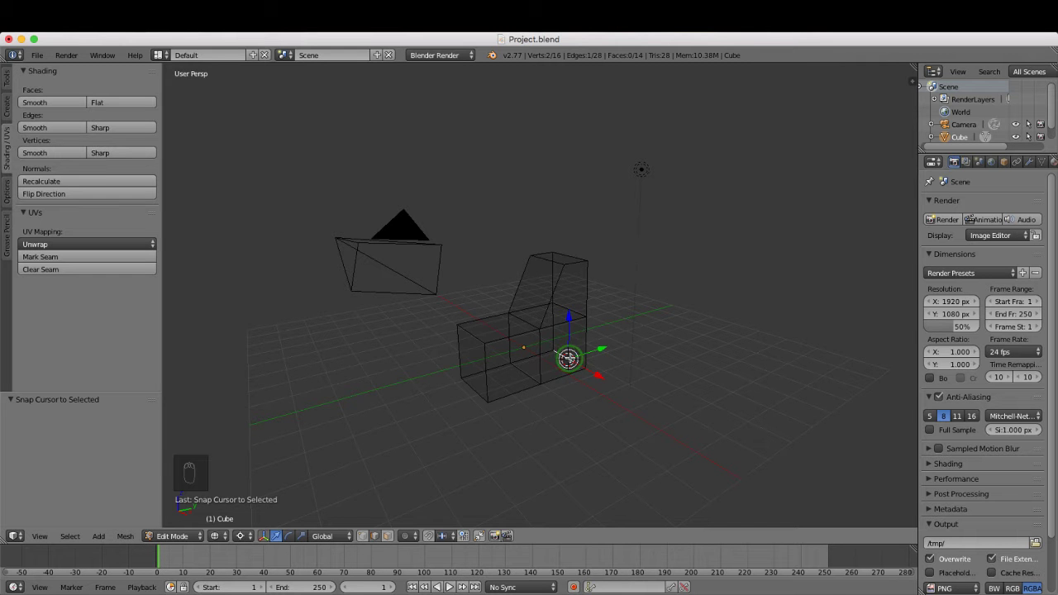
{"action": "scroll", "coordinate": [567, 357], "scroll_direction": "up", "scroll_amount": 2}
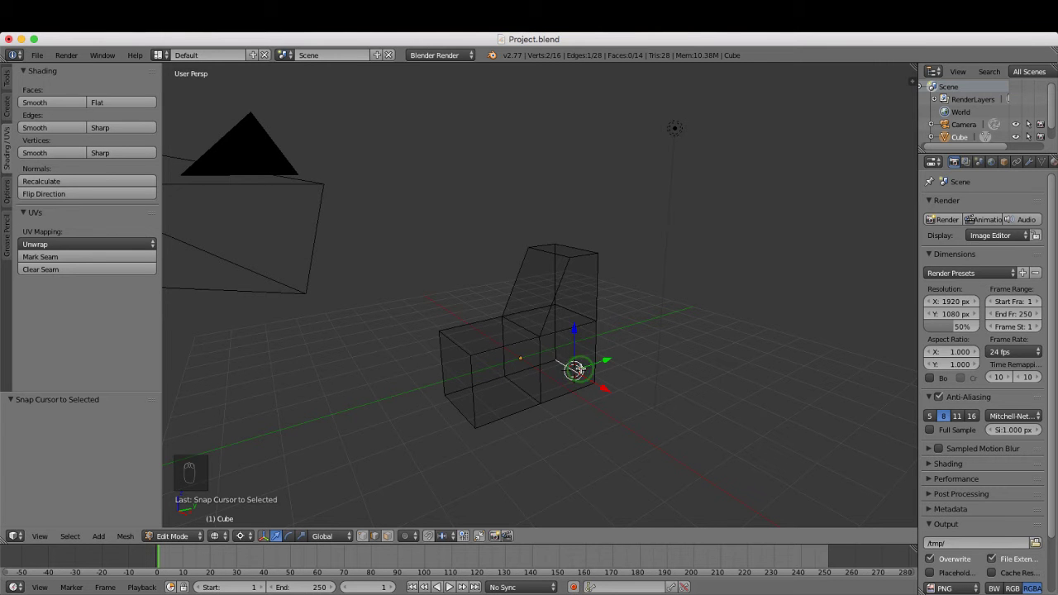
- Select all, duplicate the mesh in place, and mirror the copy along global Y with Ctrl+M
{"action": "key", "text": "a"}
{"action": "key", "text": "a"}
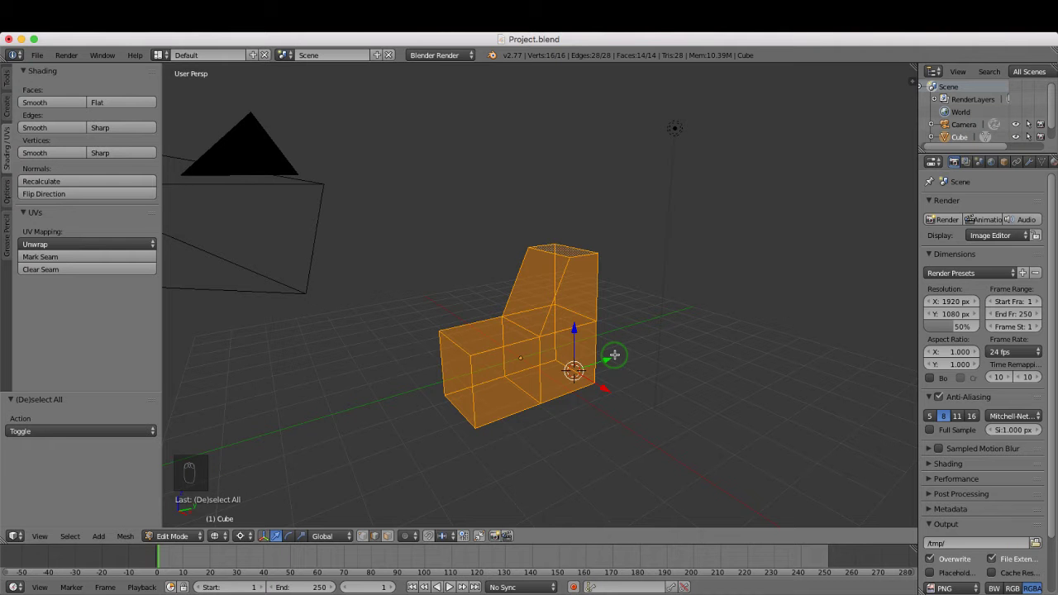
{"action": "key", "text": "shift+d"}
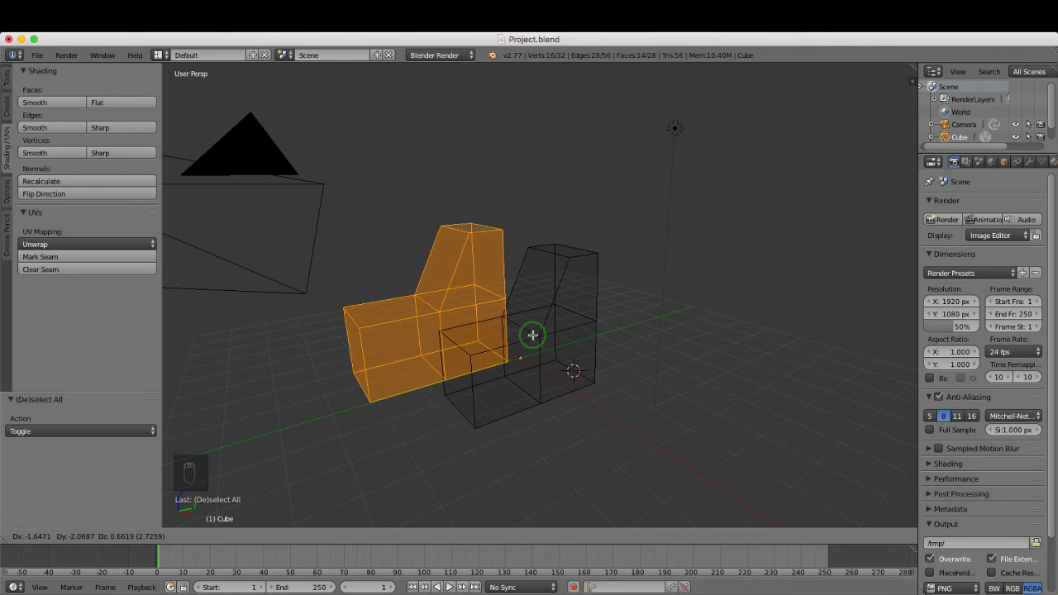
{"action": "right_click", "coordinate": [533, 334]}
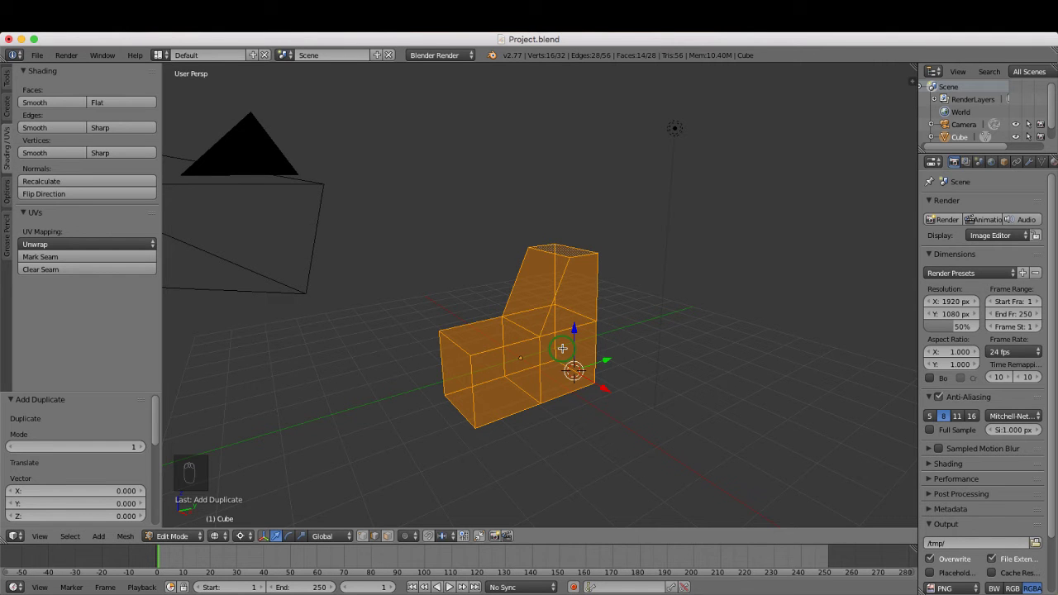
{"action": "key", "text": "ctrl+m"}
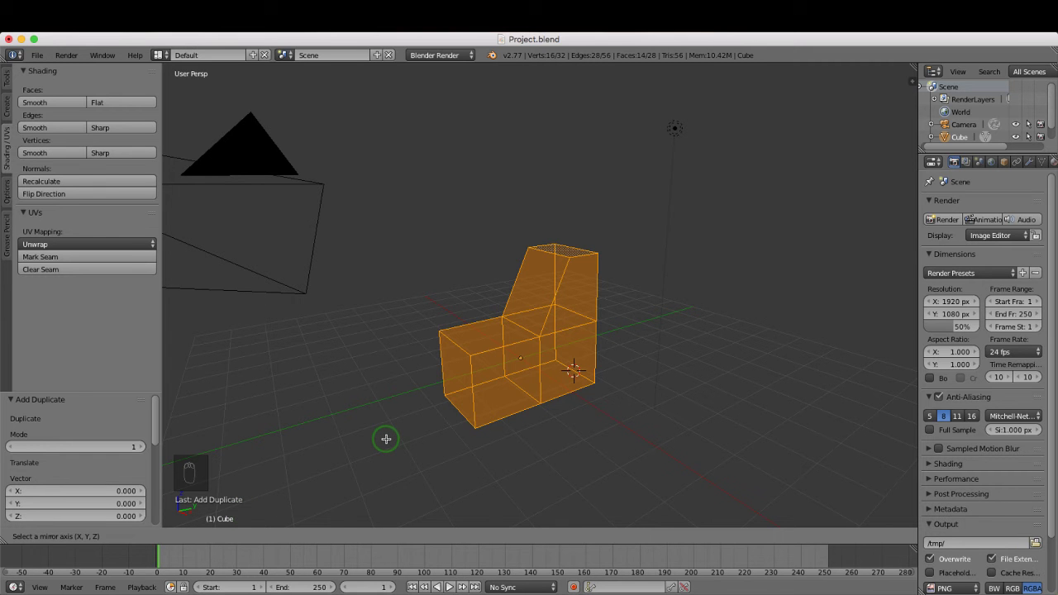
{"action": "key", "text": "y"}
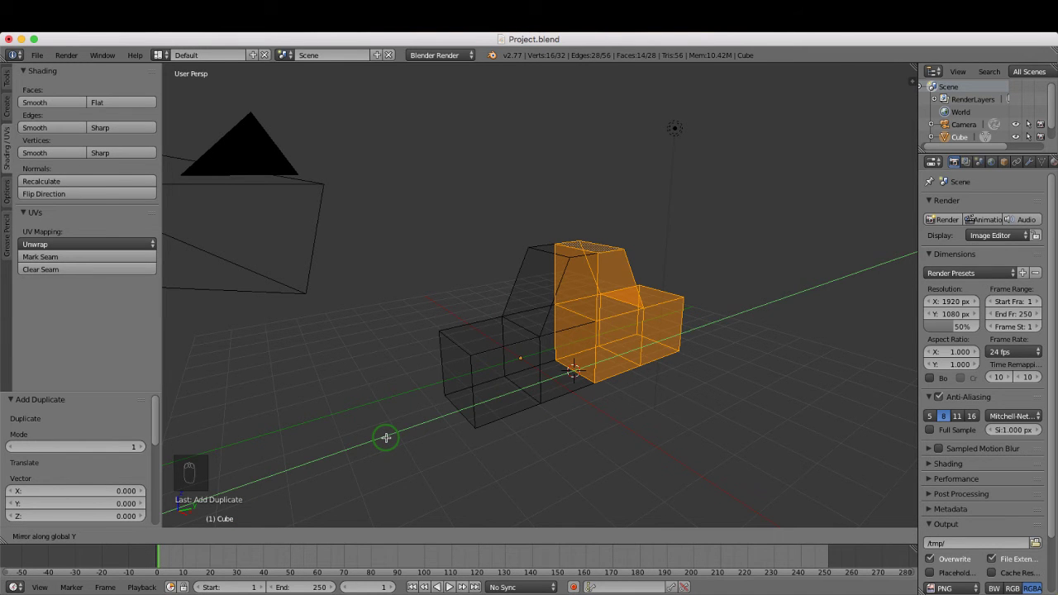
{"action": "left_click", "coordinate": [386, 437]}
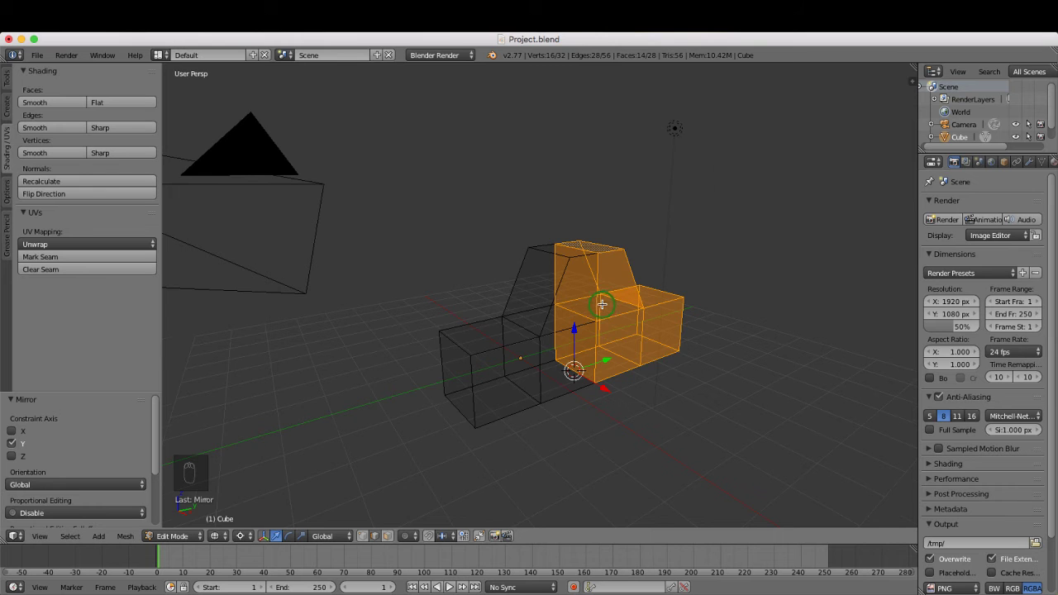
{"action": "scroll", "coordinate": [602, 305], "scroll_direction": "up", "scroll_amount": 2}
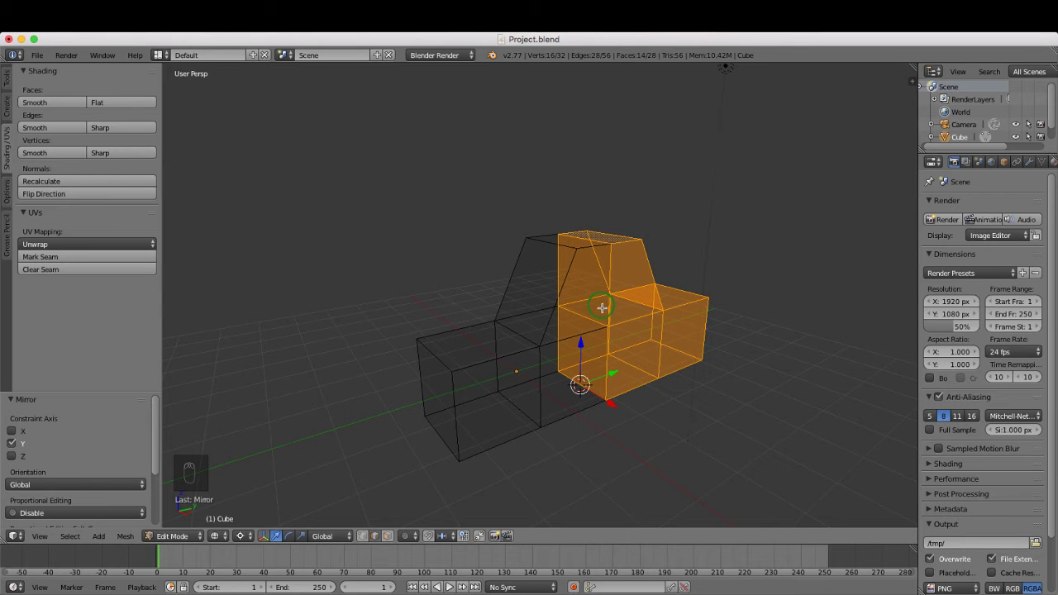
- Switch to Face select mode and deselect all faces
{"action": "key", "text": "ctrl+Tab"}
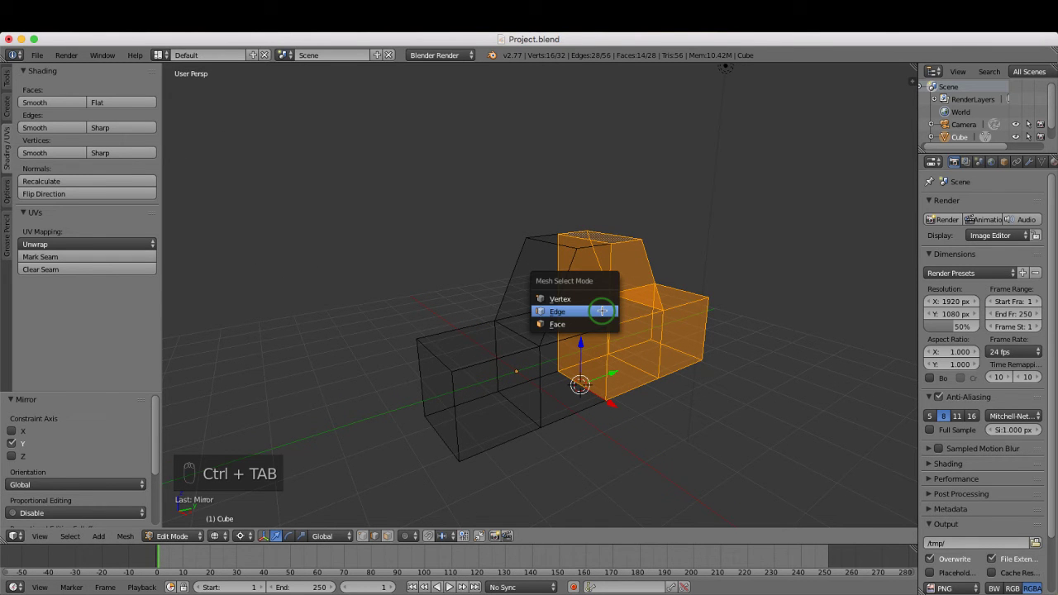
{"action": "left_click", "coordinate": [585, 323]}
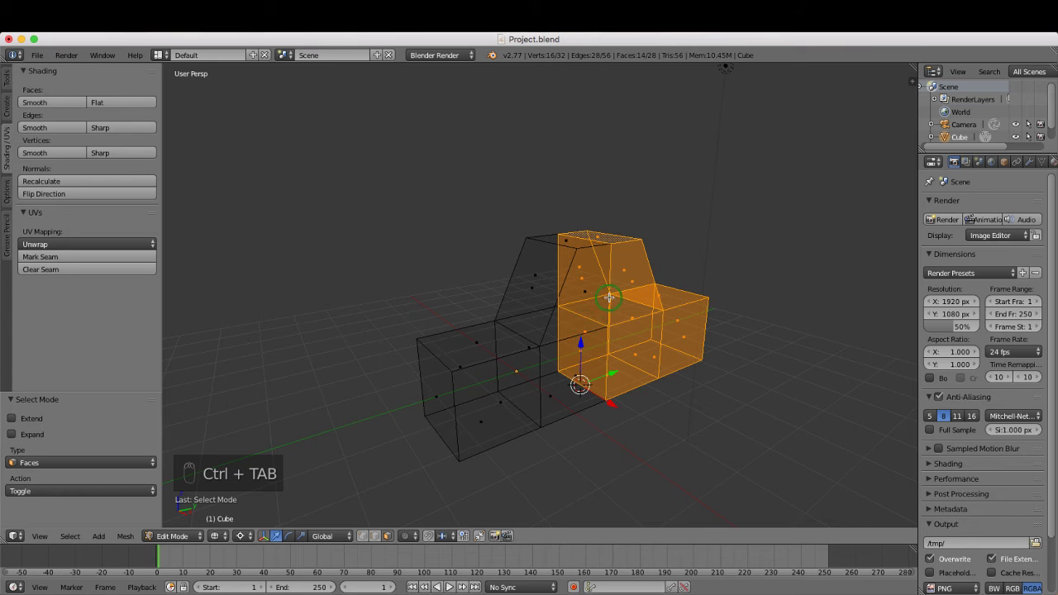
{"action": "scroll", "coordinate": [602, 299], "scroll_direction": "down", "scroll_amount": 1}
{"action": "scroll", "coordinate": [604, 295], "scroll_direction": "up", "scroll_amount": 3}
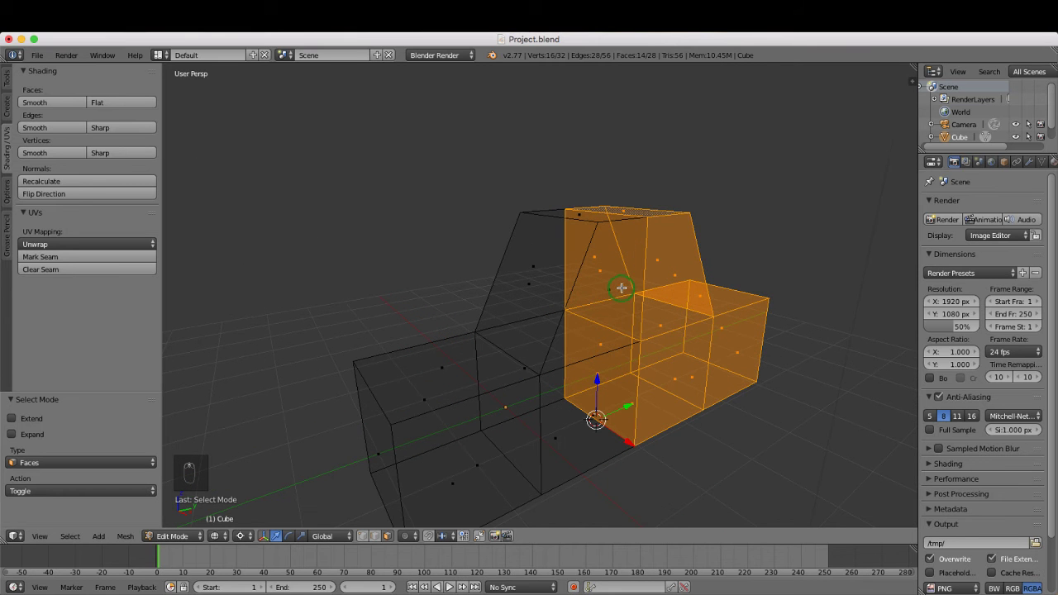
{"action": "key", "text": "a"}
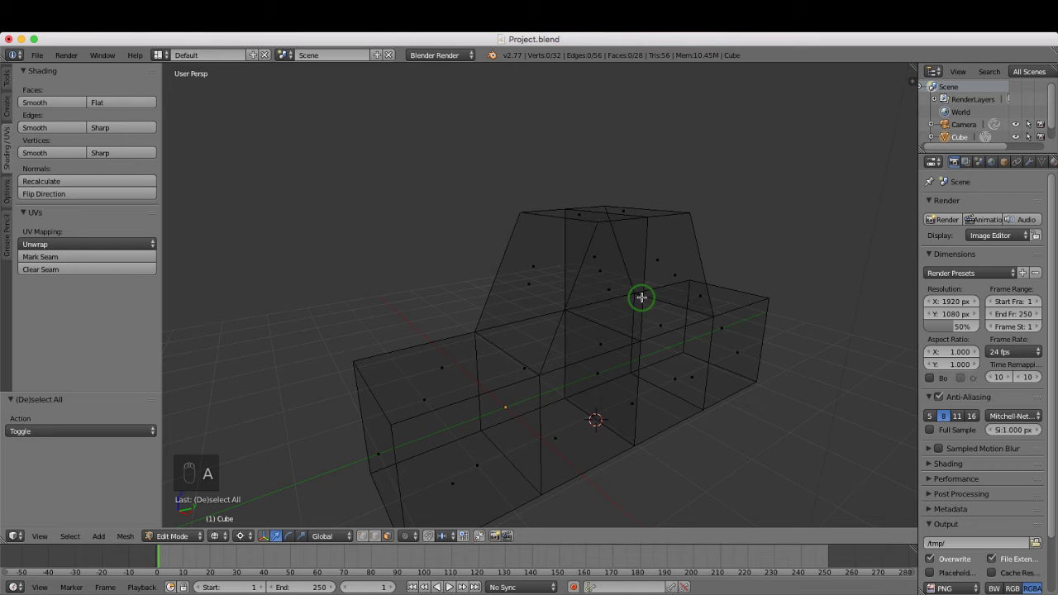
{"action": "scroll", "coordinate": [600, 272], "scroll_direction": "down", "scroll_amount": 3}
- Select the four internal seam faces and delete them as Faces
{"action": "right_click", "coordinate": [613, 266]}
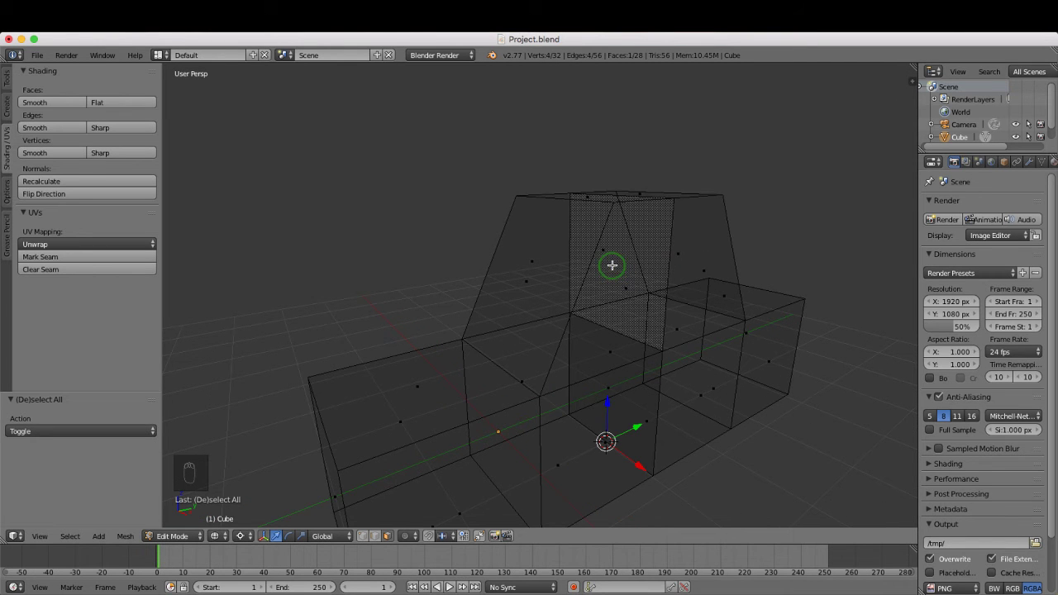
{"action": "right_click", "coordinate": [613, 265], "text": "shift"}
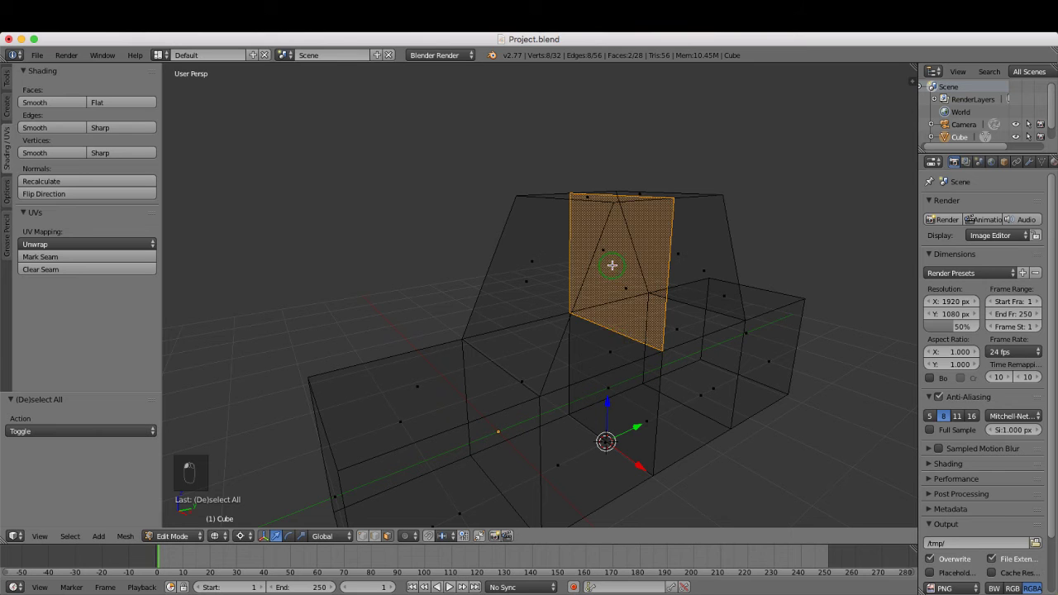
{"action": "right_click", "coordinate": [613, 388], "text": "shift"}
{"action": "right_click", "coordinate": [610, 386], "text": "shift"}
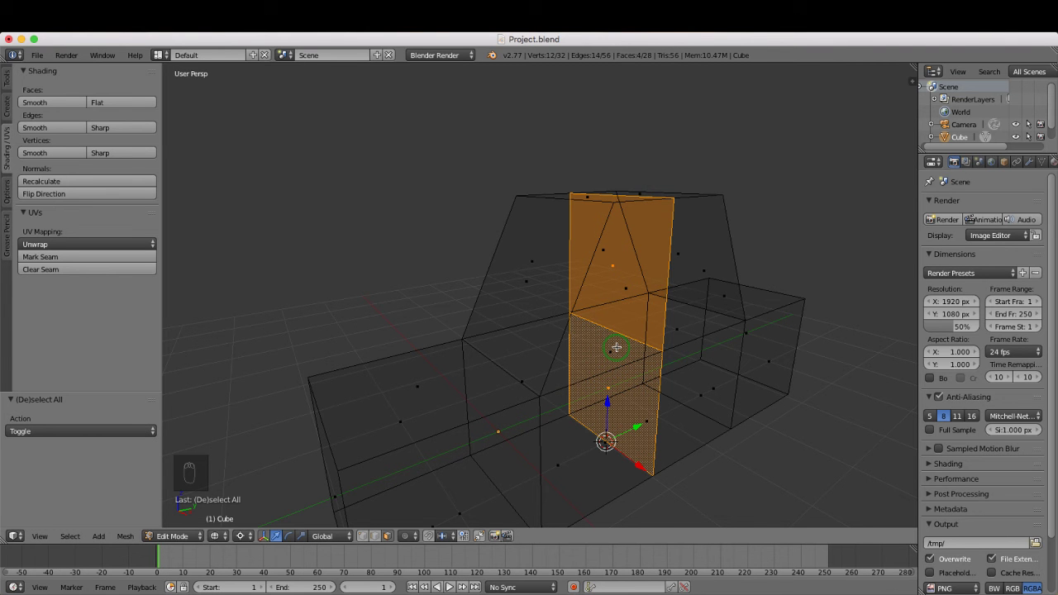
{"action": "key", "text": "Delete"}
{"action": "left_click", "coordinate": [615, 347]}
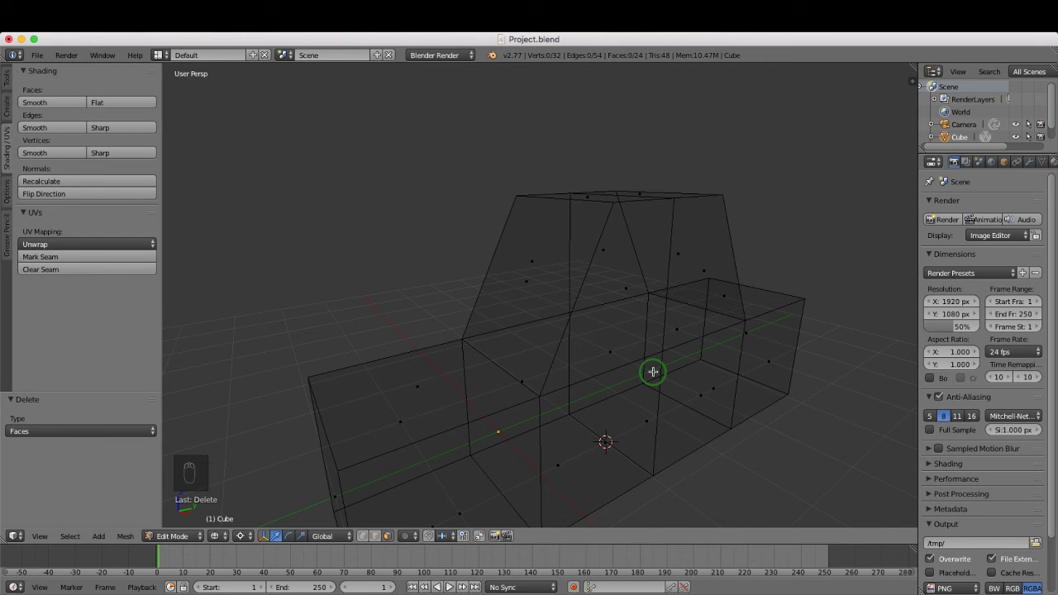
- Set viewport shading to Solid, orbit toward the front faces, and select the whole mesh
{"action": "key", "text": "z"}
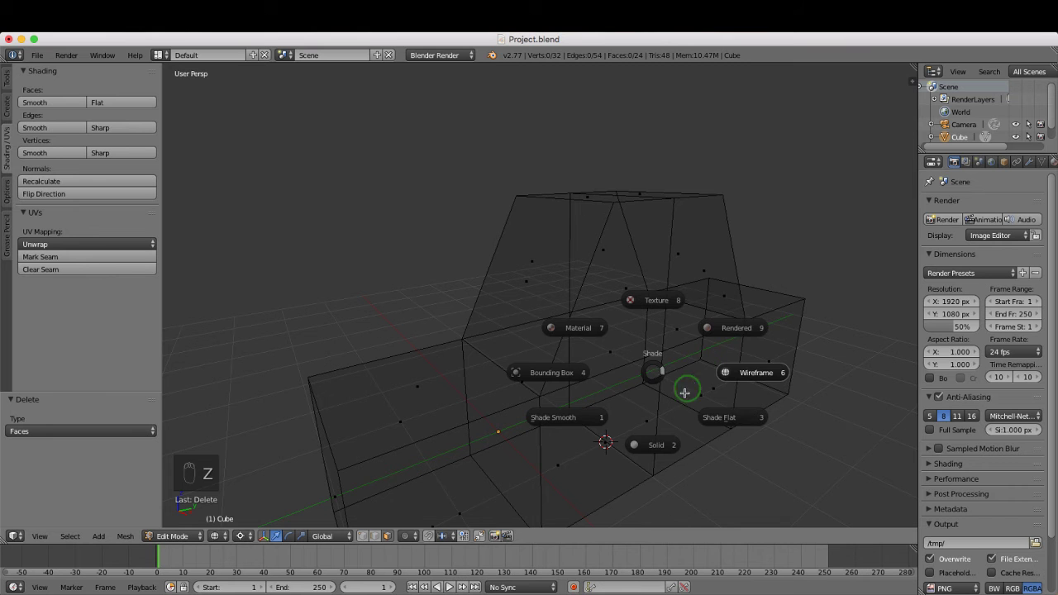
{"action": "left_click", "coordinate": [654, 445]}
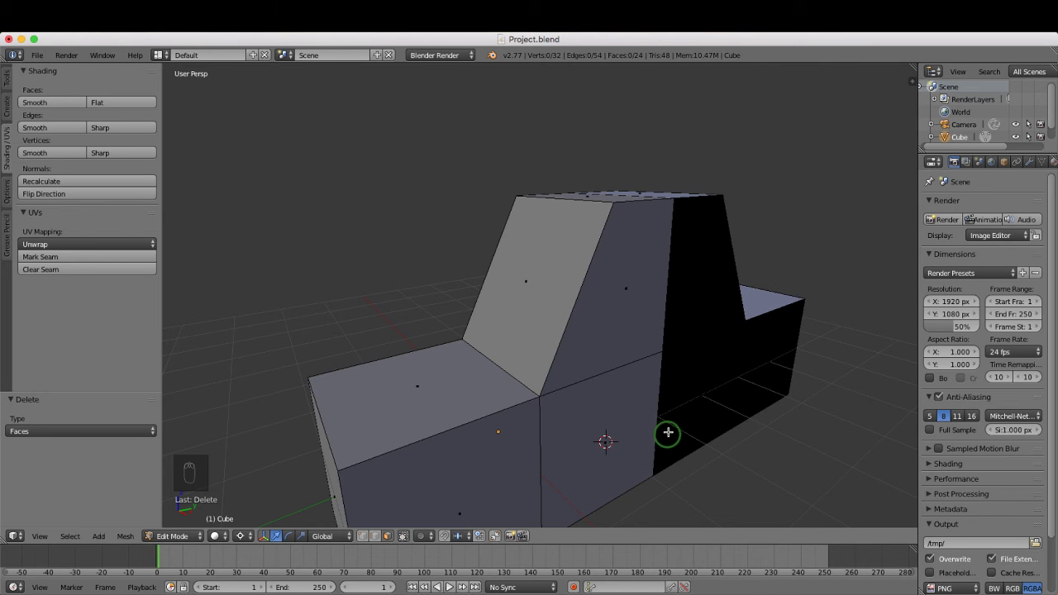
{"action": "middle_click_drag", "start_coordinate": [668, 433], "coordinate": [601, 420]}
{"action": "scroll", "coordinate": [630, 431], "scroll_direction": "down", "scroll_amount": 1}
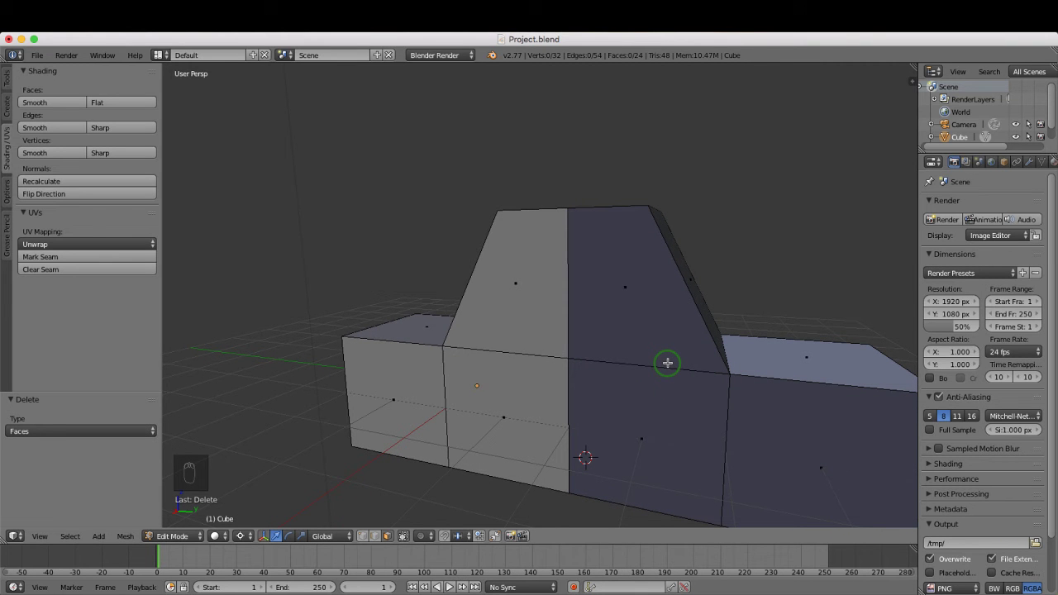
{"action": "middle_click_drag", "start_coordinate": [678, 375], "coordinate": [649, 386]}
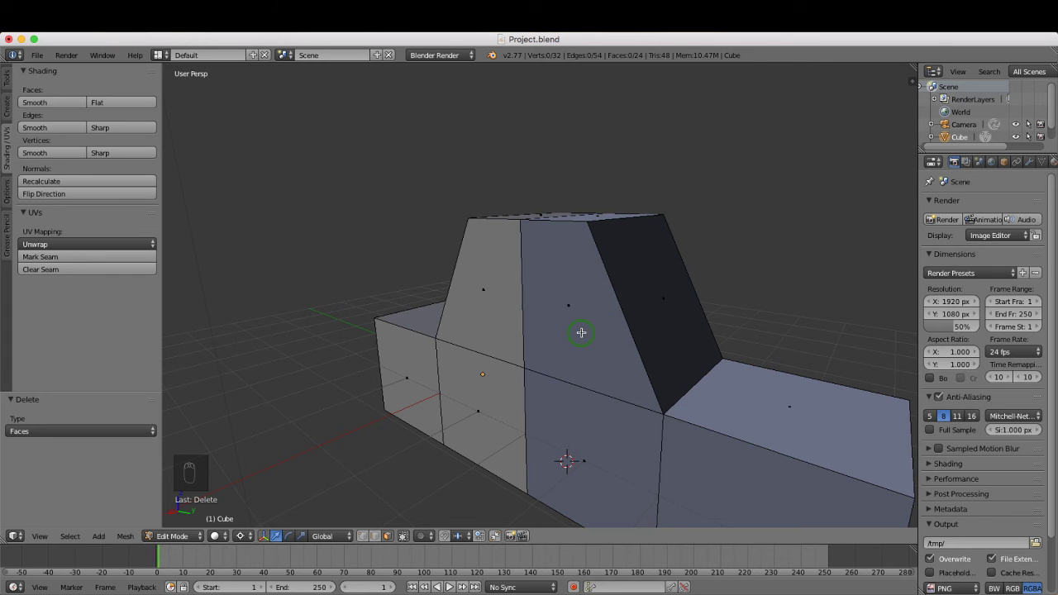
{"action": "key", "text": "a"}
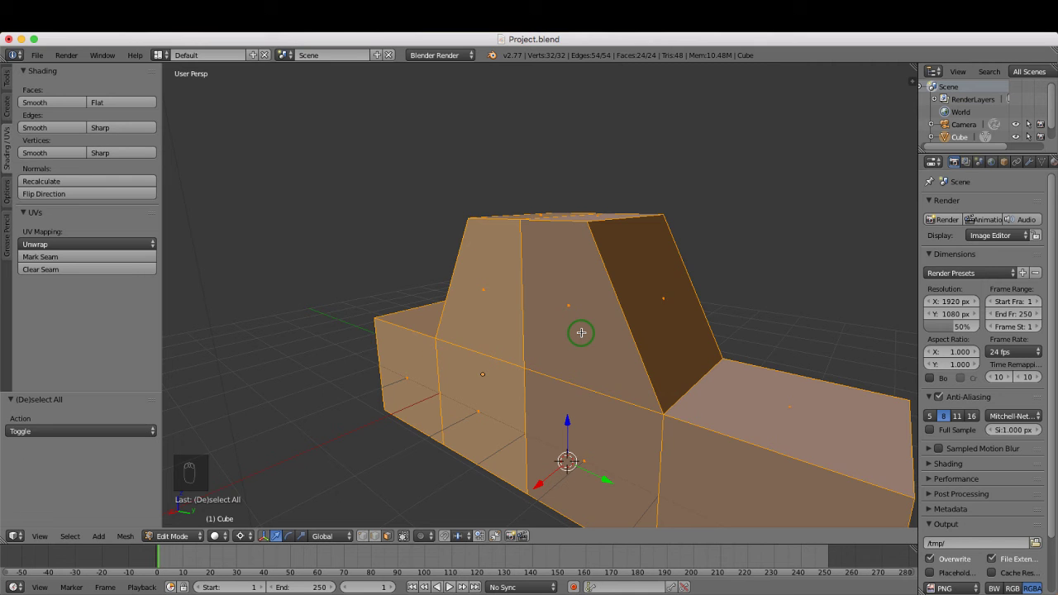
- Recalculate the mesh normals outward with Ctrl+N and the Normals Recalculate/Flip buttons
{"action": "key", "text": "ctrl+n"}
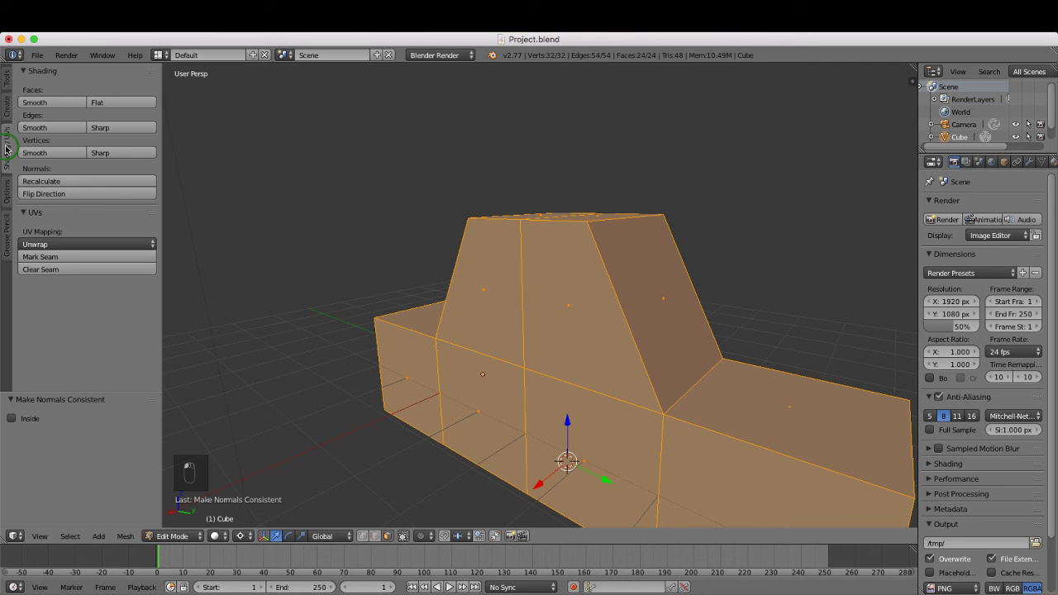
{"action": "left_click", "coordinate": [35, 181]}
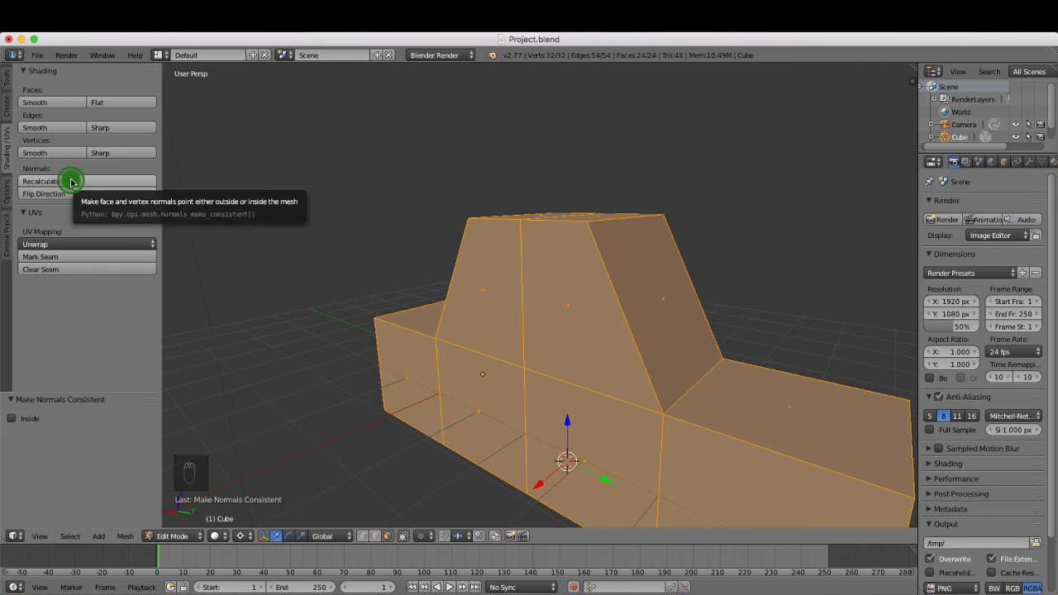
{"action": "left_click", "coordinate": [71, 182]}
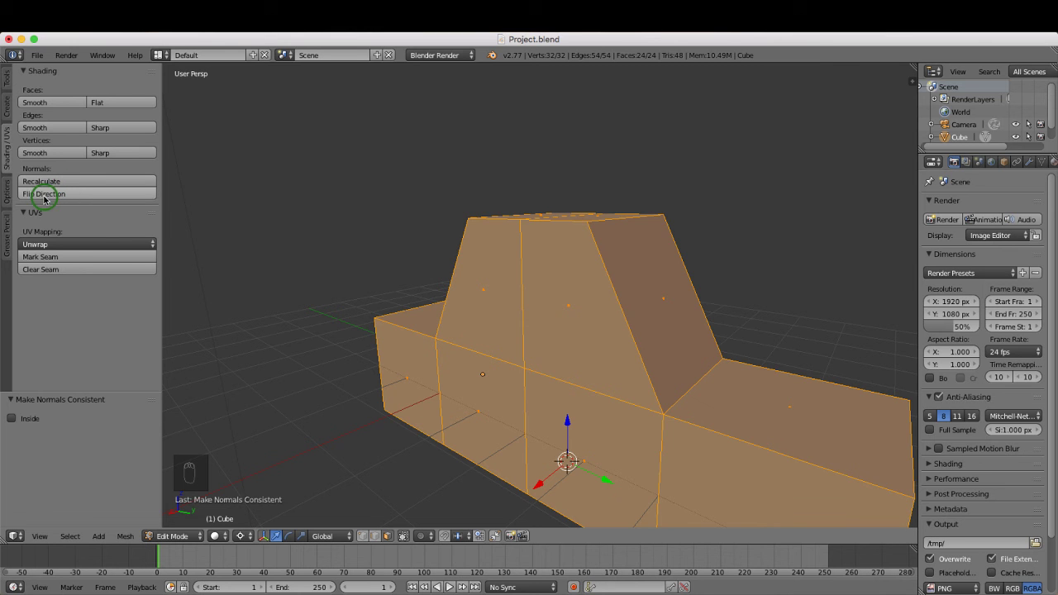
{"action": "left_click", "coordinate": [71, 194]}
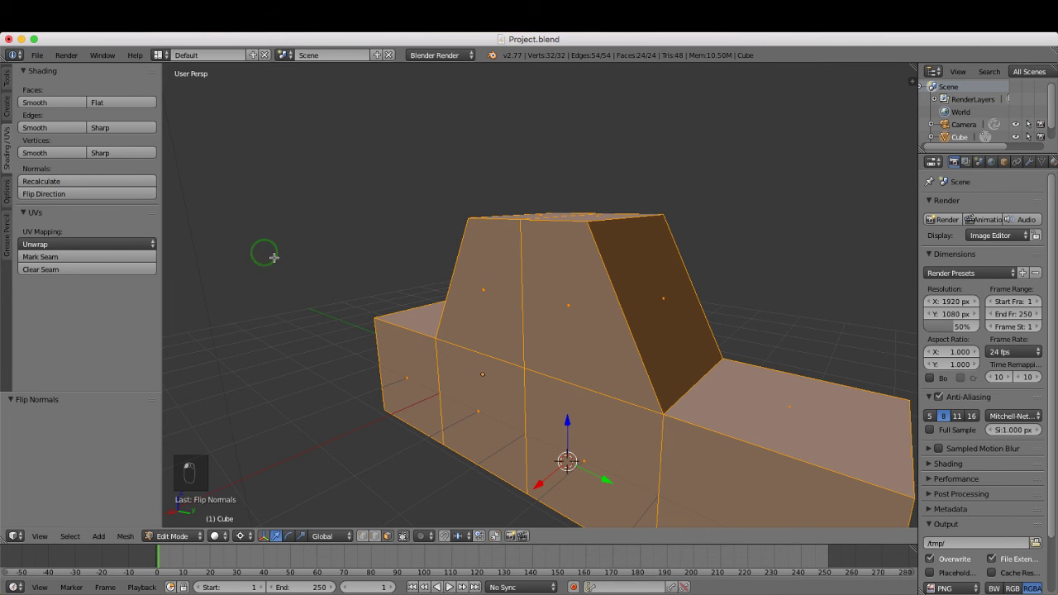
- Reselect all, recalculate normals outside once more, then deselect and orbit to check shading
{"action": "key", "text": "a"}
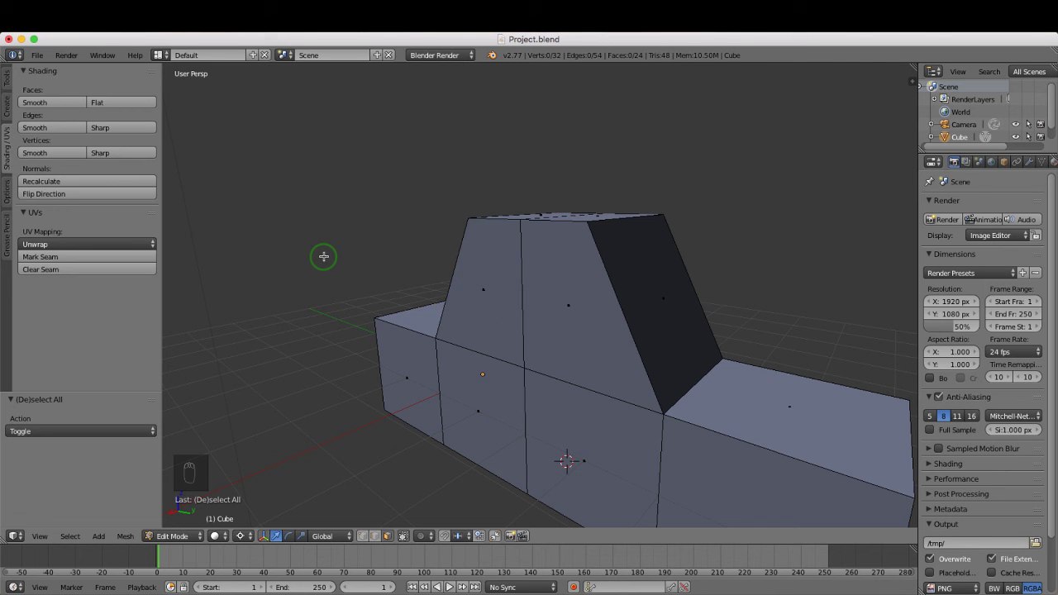
{"action": "key", "text": "a"}
{"action": "left_click", "coordinate": [107, 181]}
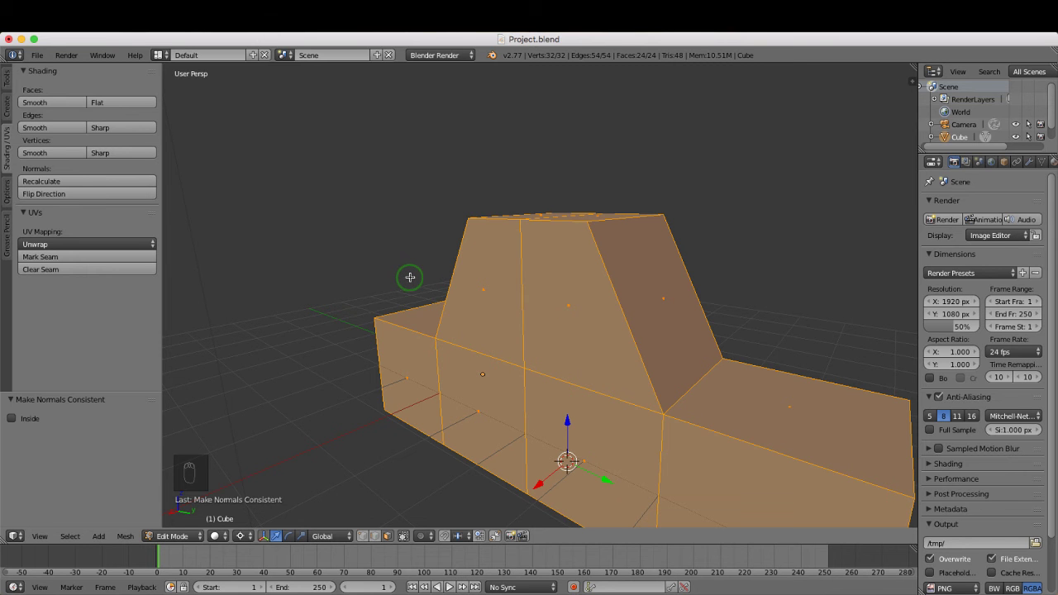
{"action": "key", "text": "a"}
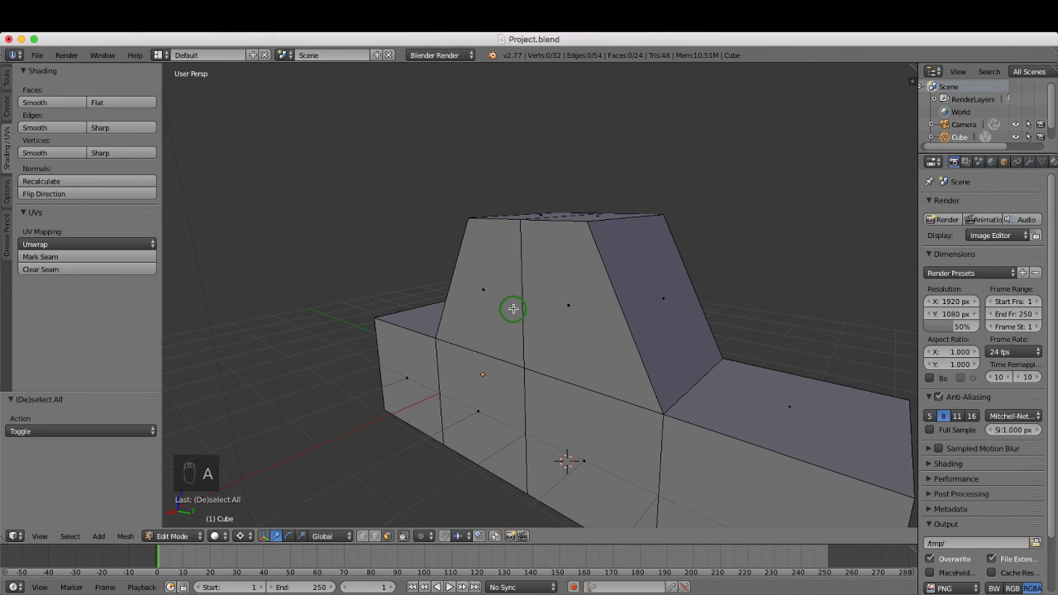
{"action": "middle_click_drag", "start_coordinate": [513, 308], "coordinate": [633, 316]}
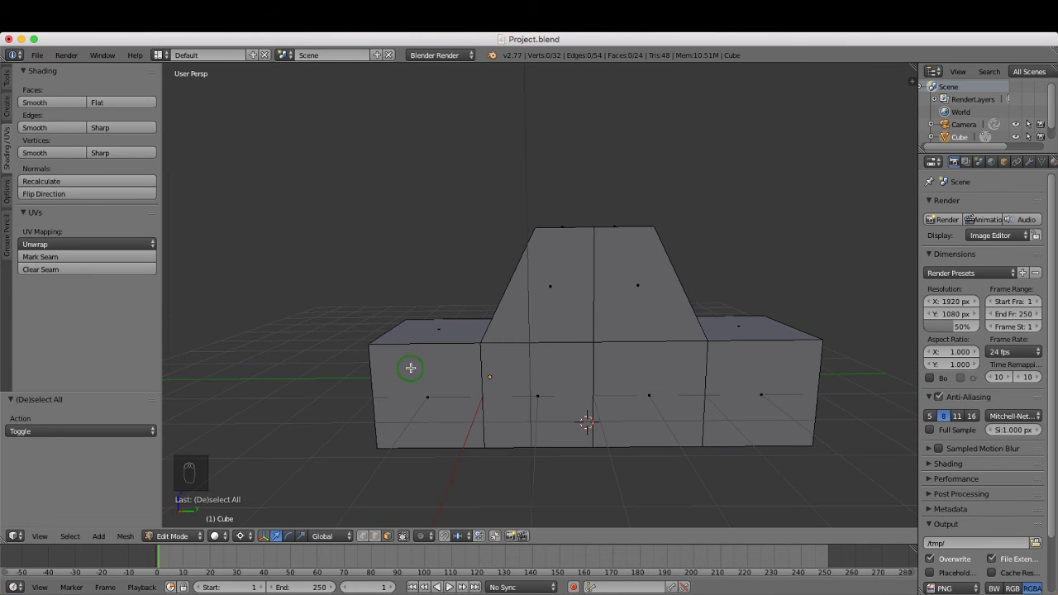